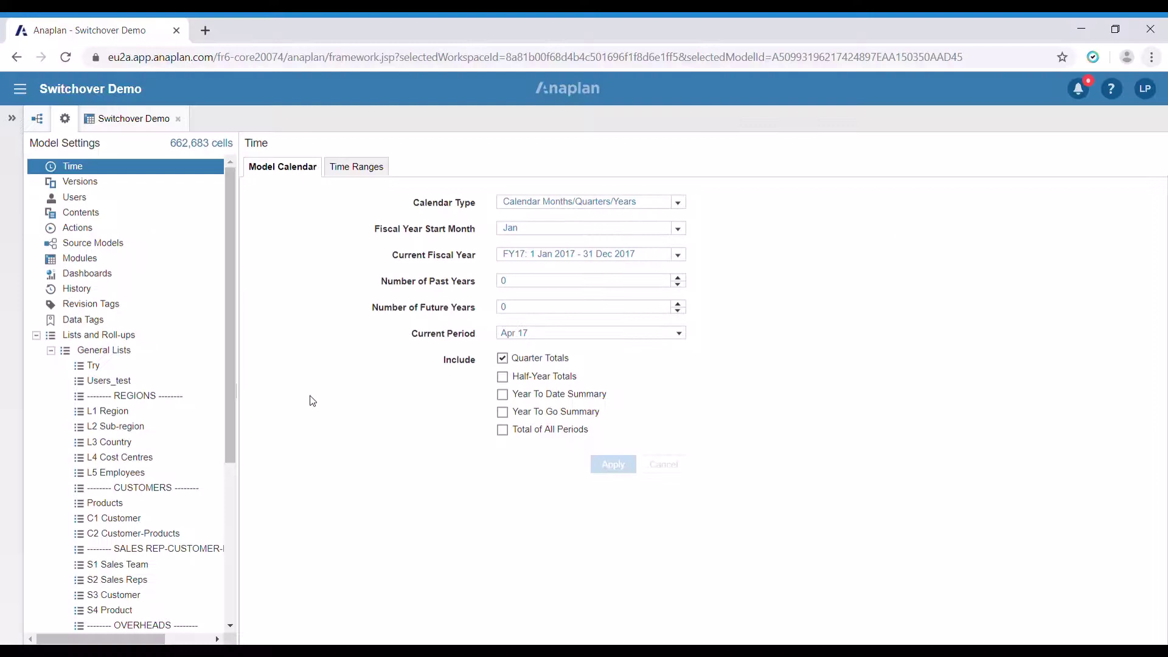
Review the Actual and Forecasted versions, with Forecasted switching over at Apr 17.
click(78, 184)
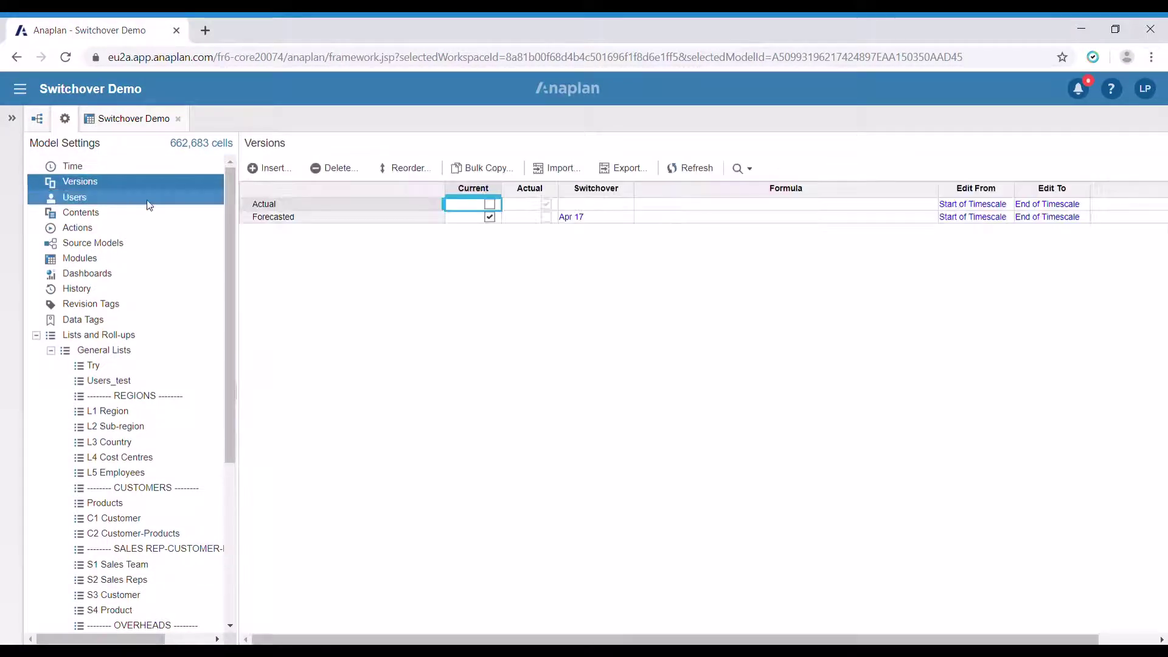
click(283, 204)
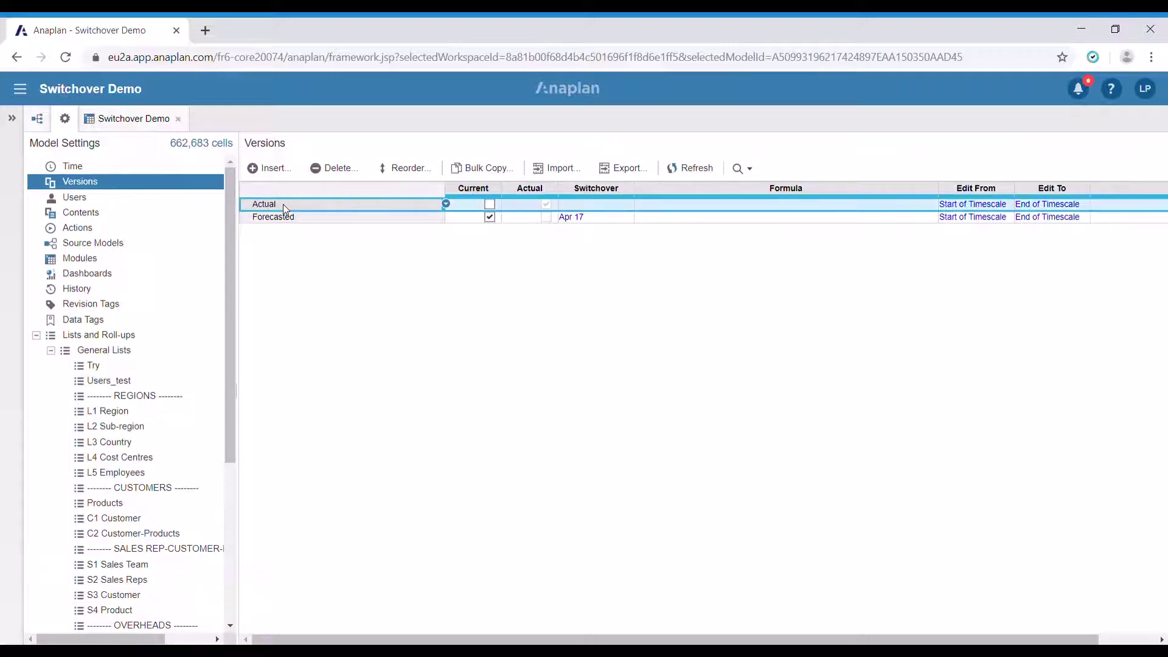
click(568, 206)
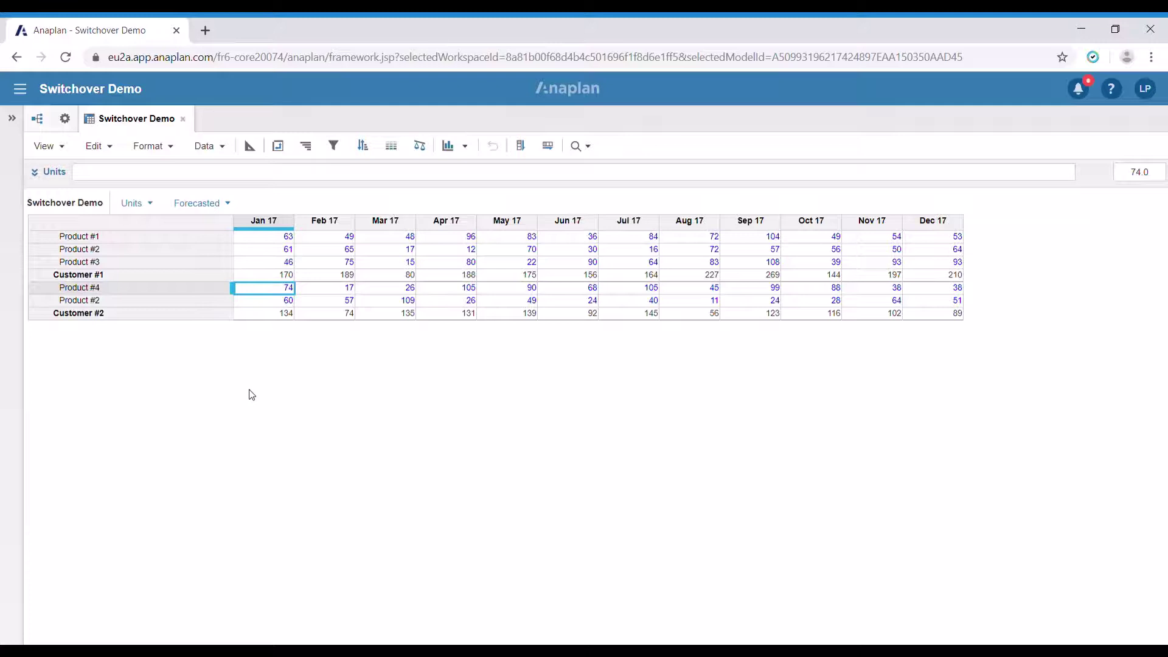
View Units values for the Actual version, then return to the Forecasted version.
click(221, 208)
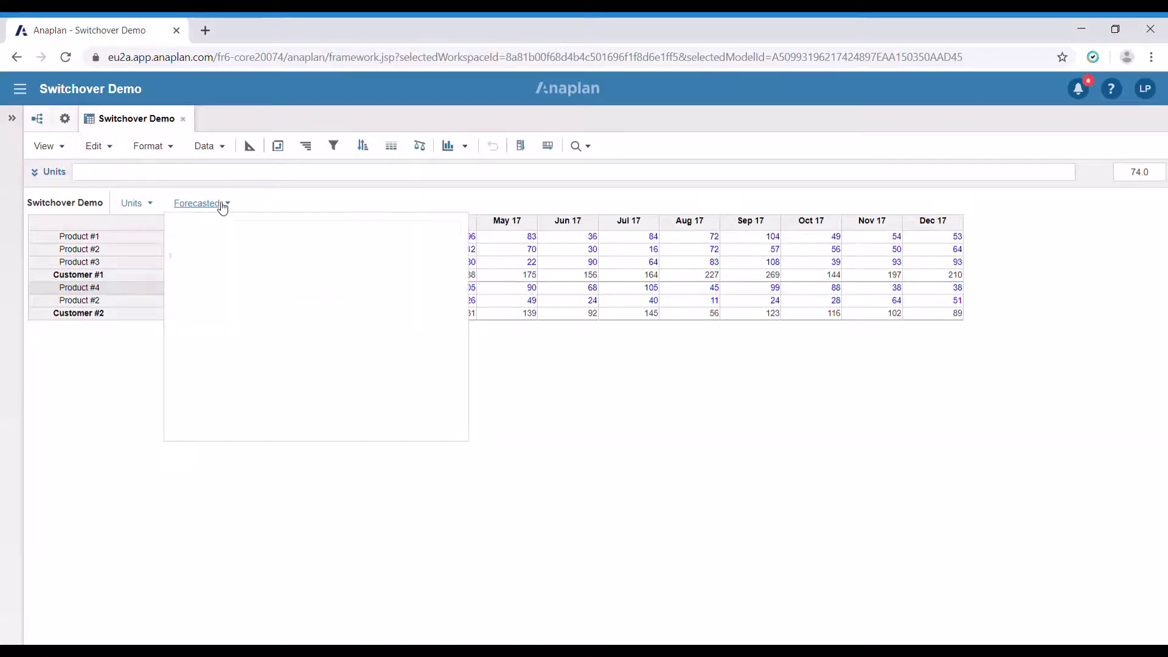
click(222, 203)
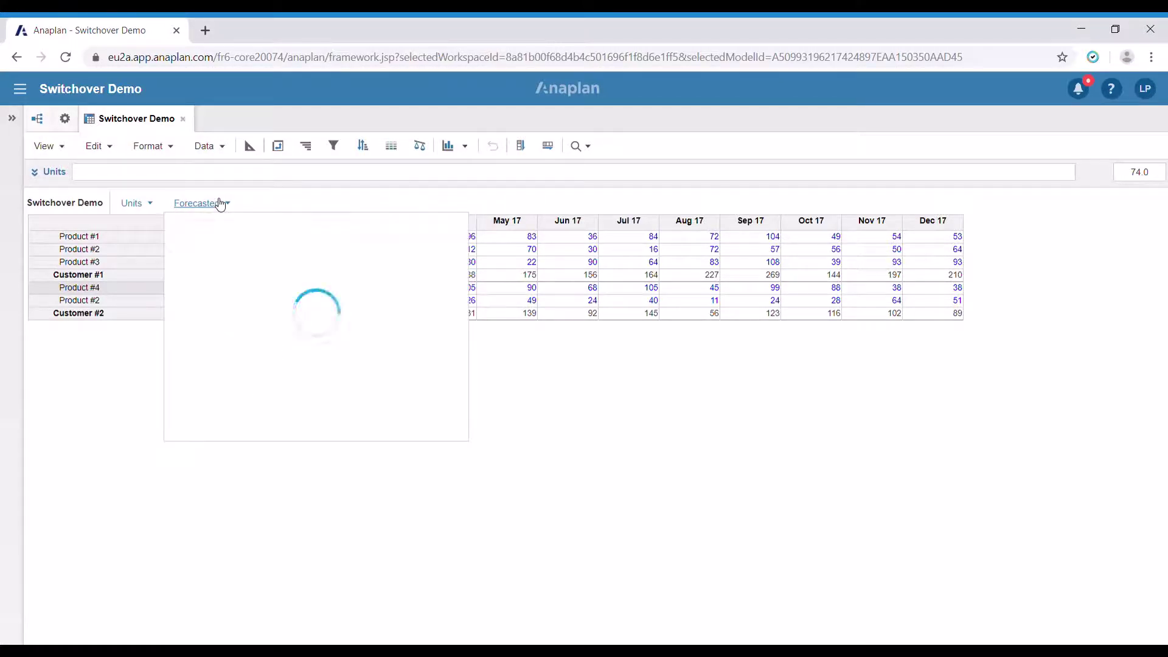
click(221, 264)
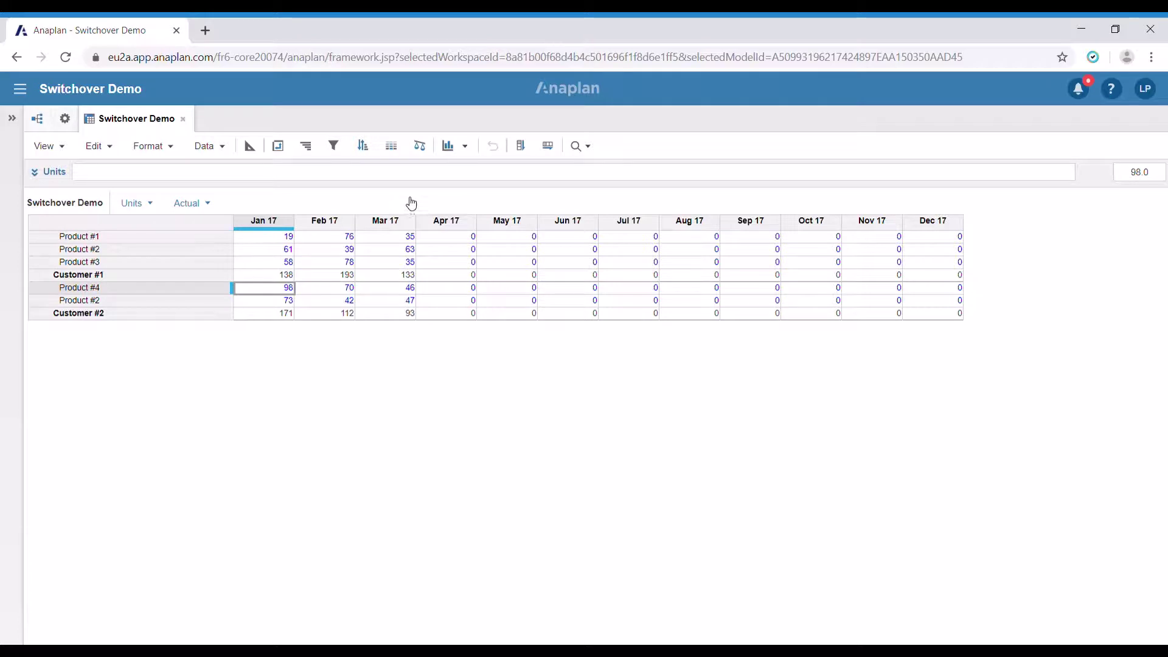
click(206, 203)
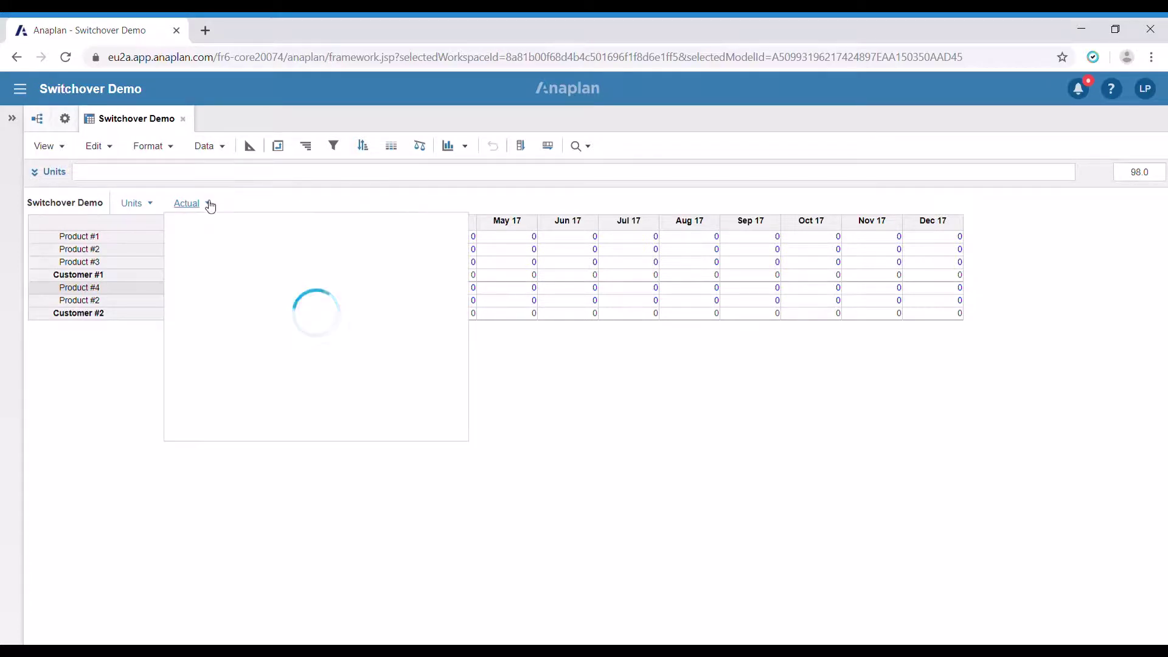
click(220, 279)
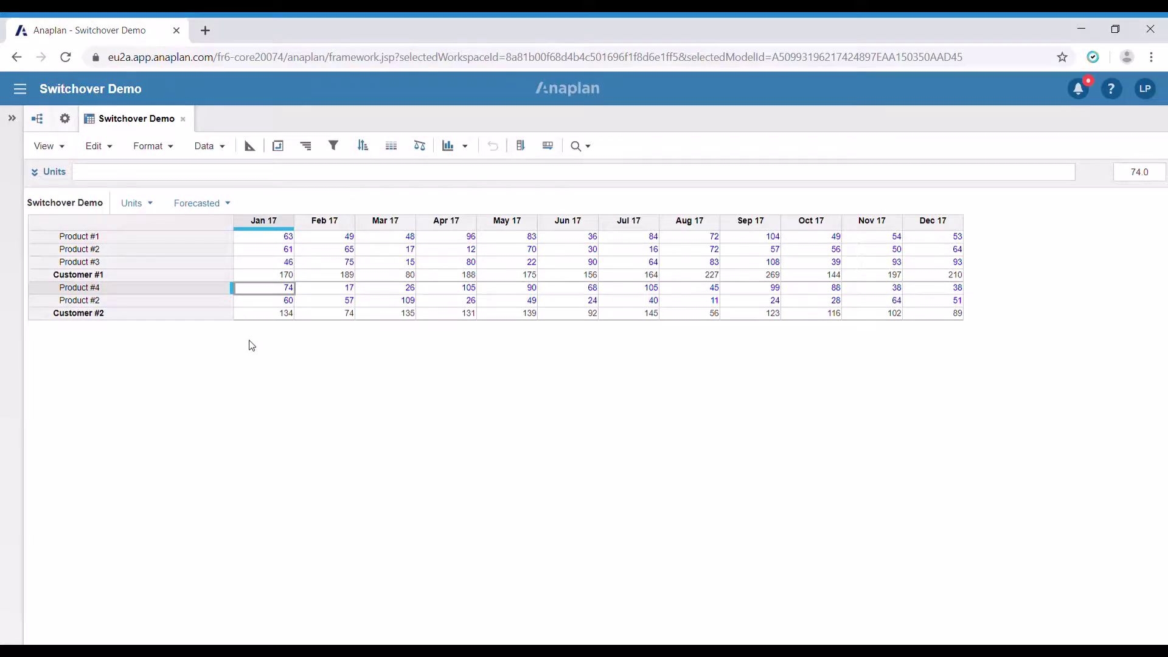
Turn on Use Switchover for Units in blueprint view, then return to the Forecasted grid.
click(250, 146)
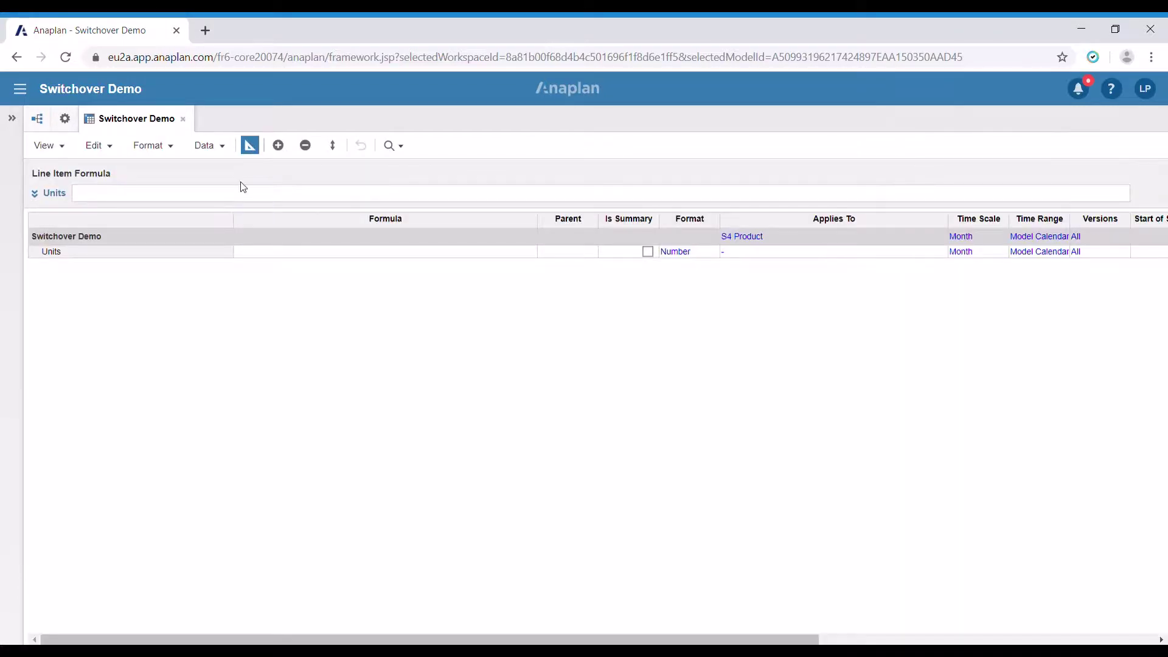
drag(402, 639, 542, 637)
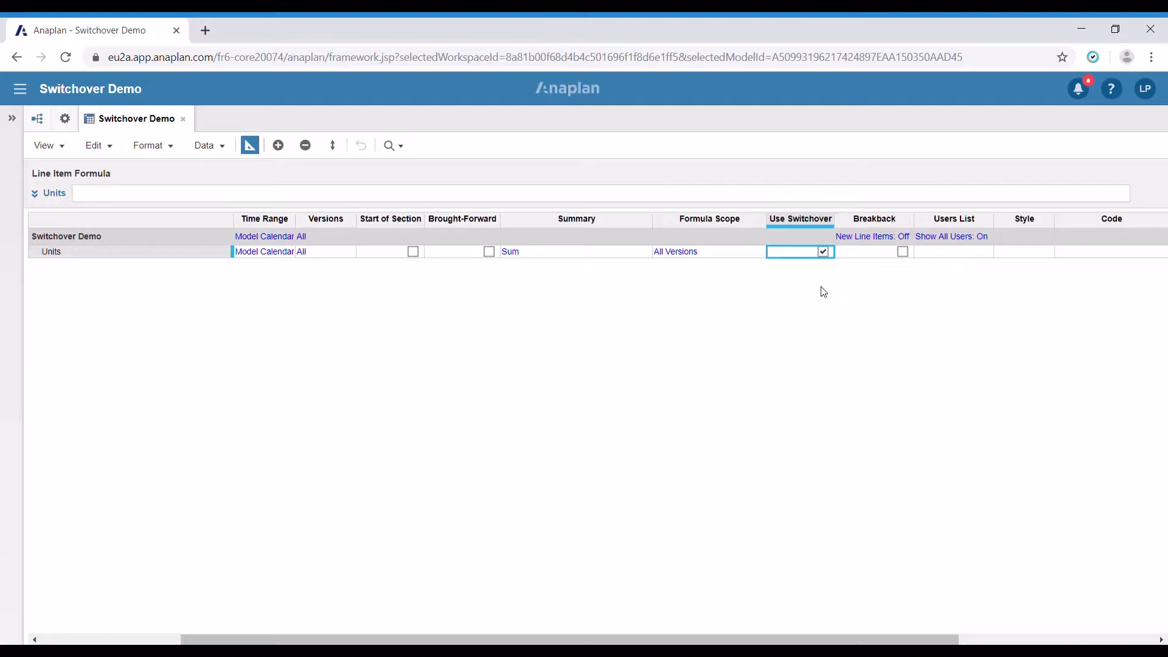
click(250, 146)
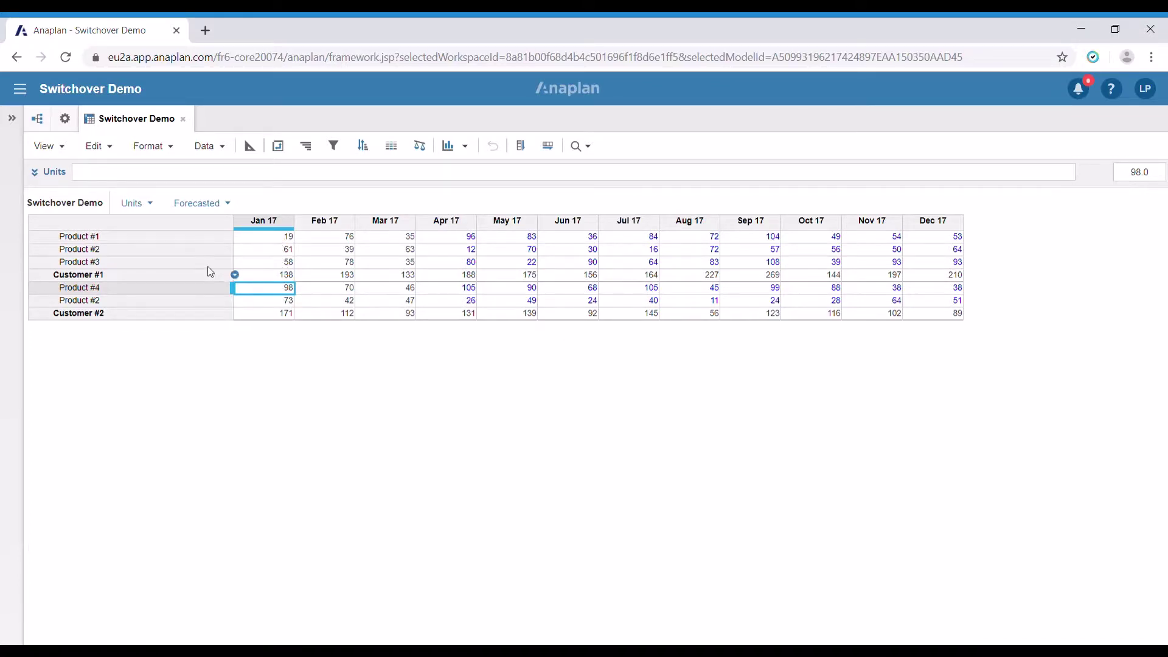
click(204, 208)
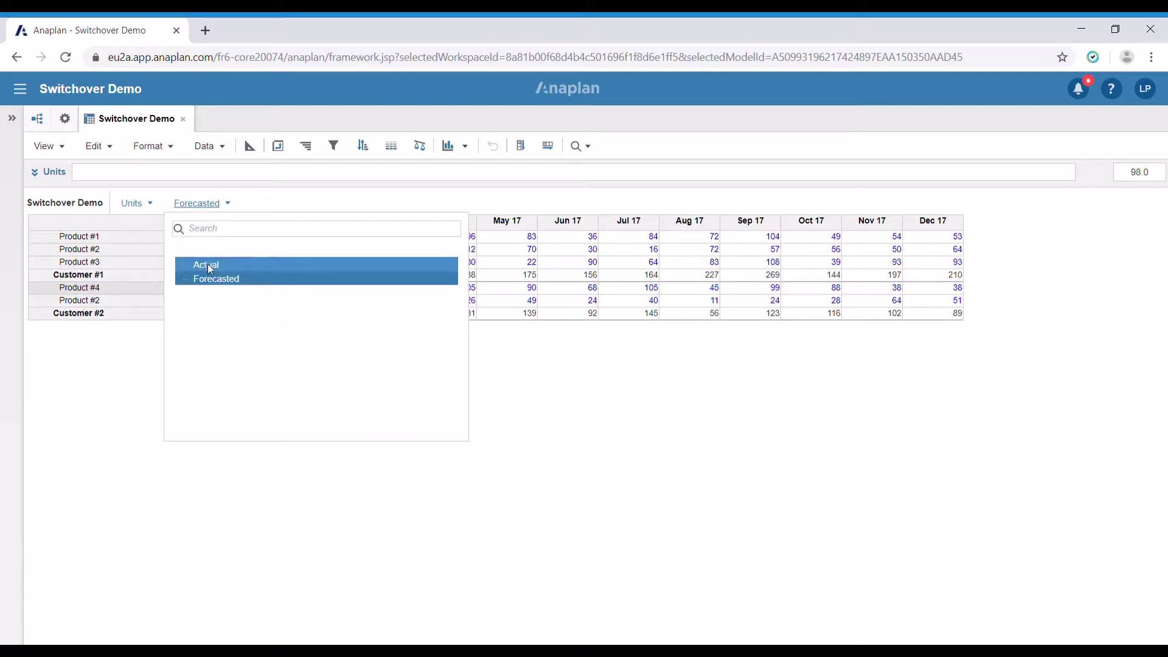
click(207, 263)
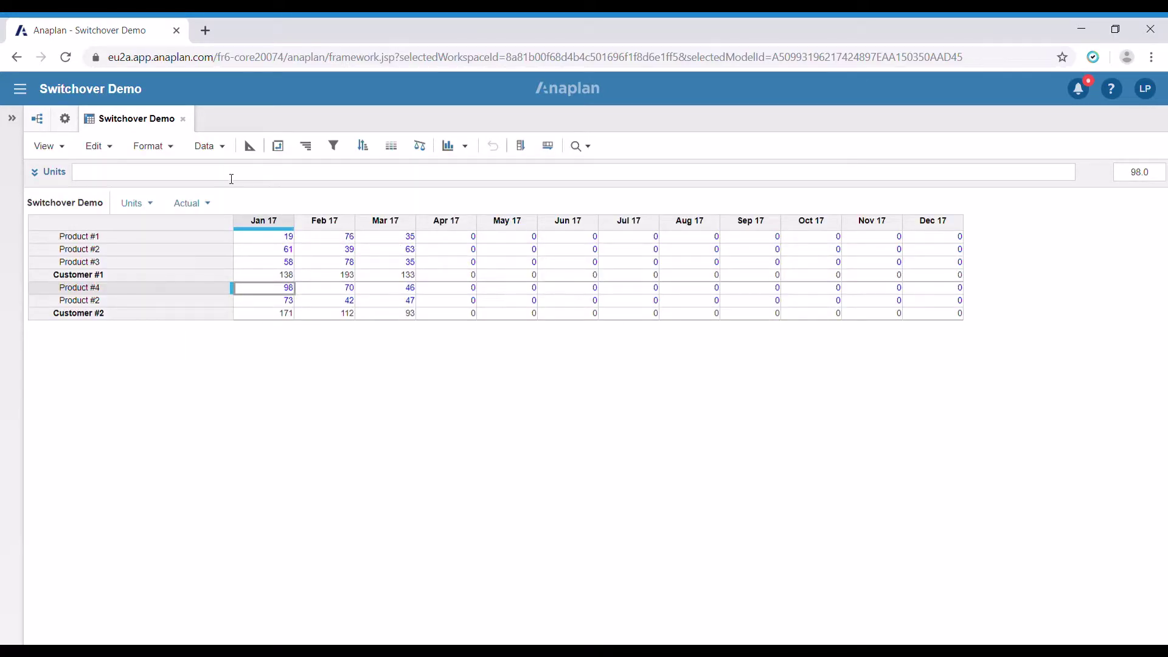
click(205, 203)
click(237, 279)
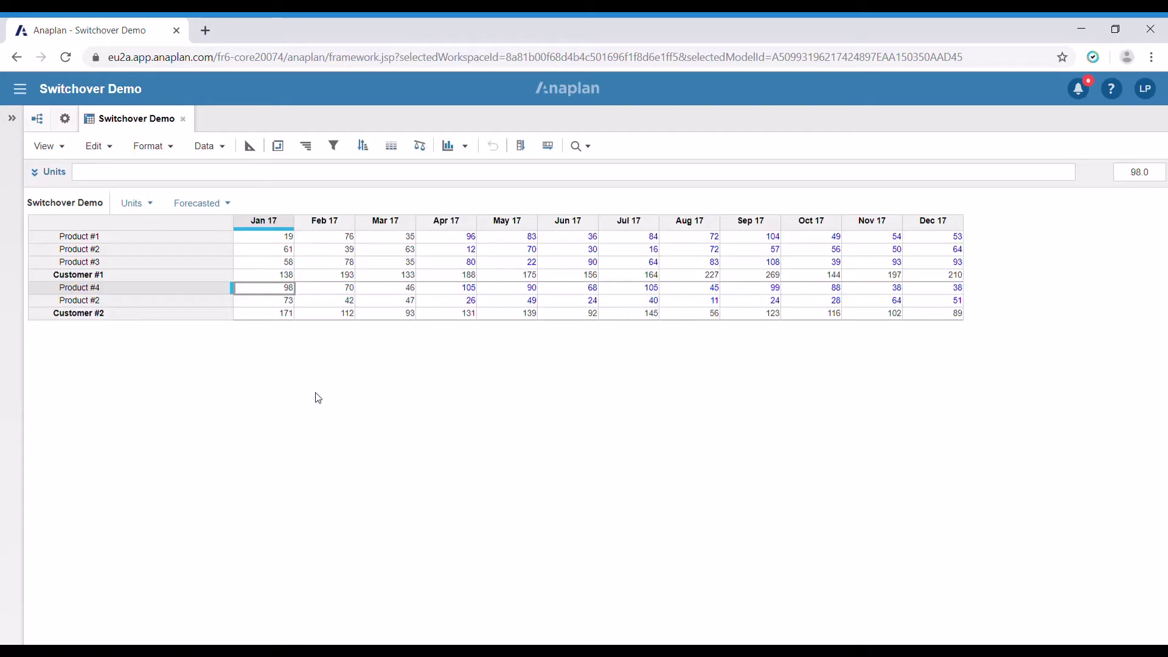